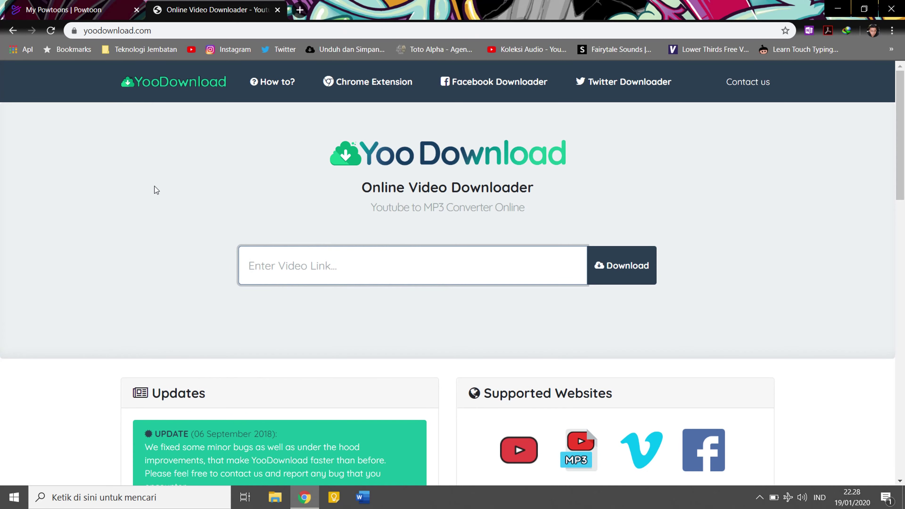
{"action": "right_click", "coordinate": [276, 263]}
{"action": "left_click", "coordinate": [312, 352]}
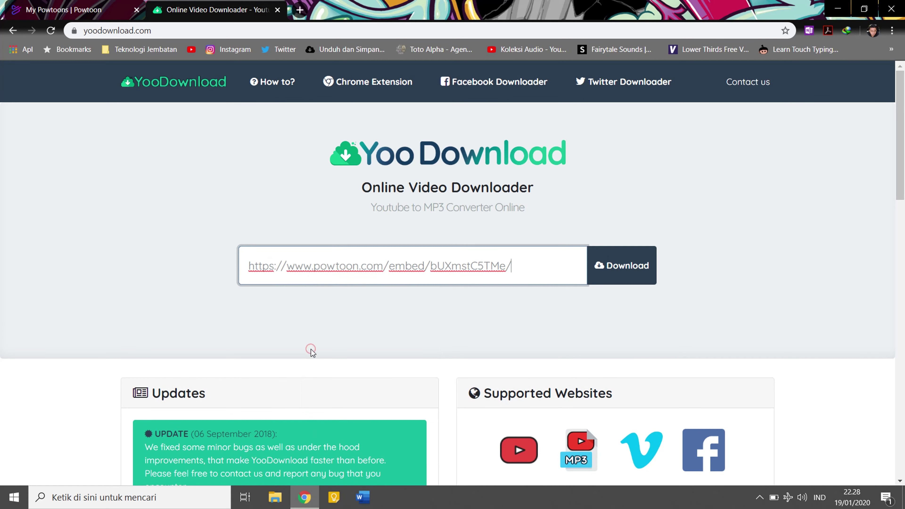
{"action": "left_click", "coordinate": [612, 273]}
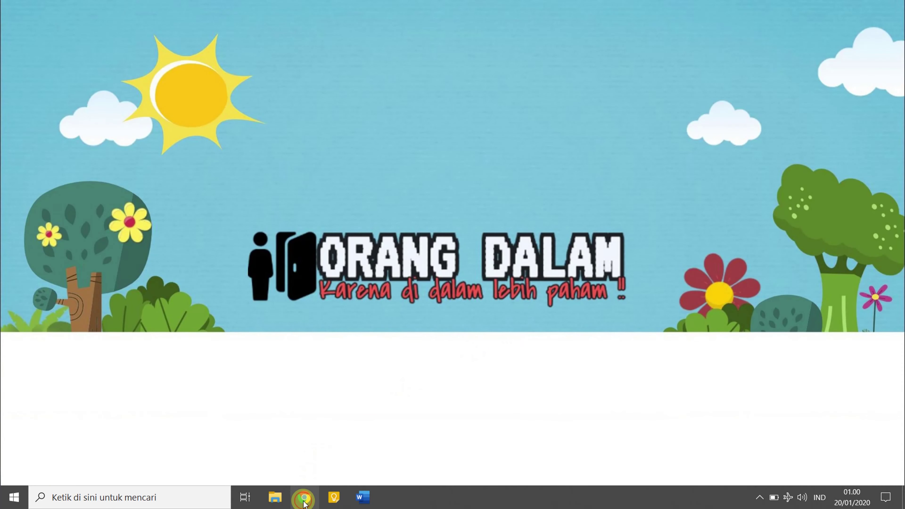
Switch to Chrome and open the website powtoon.com.
{"action": "left_click", "coordinate": [304, 500]}
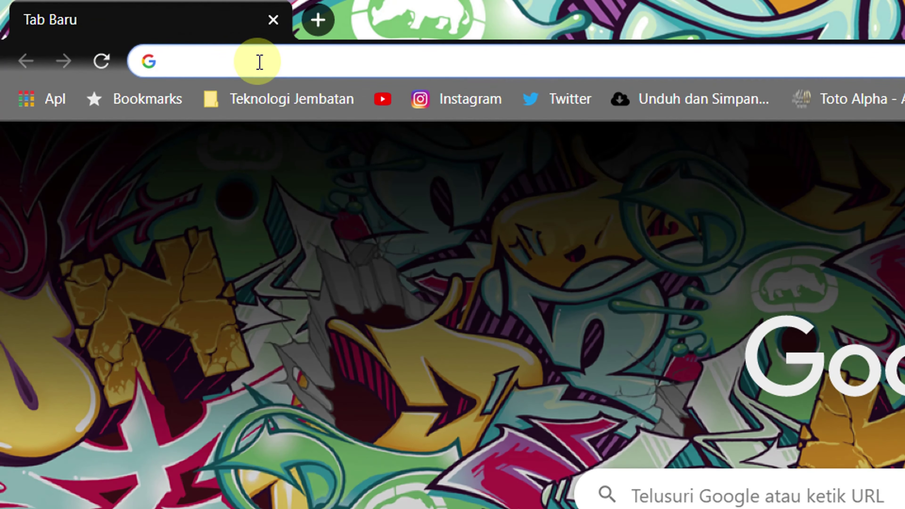
{"action": "type", "text": "powtoon.com"}
{"action": "key", "text": "Return"}
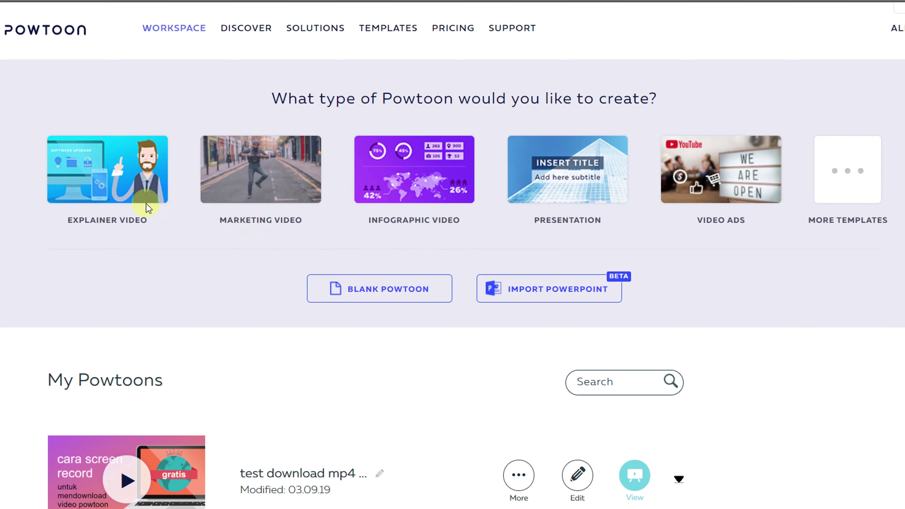
Choose Explainer Video as the Powtoon type and open the full list of its templates.
{"action": "left_click", "coordinate": [122, 198]}
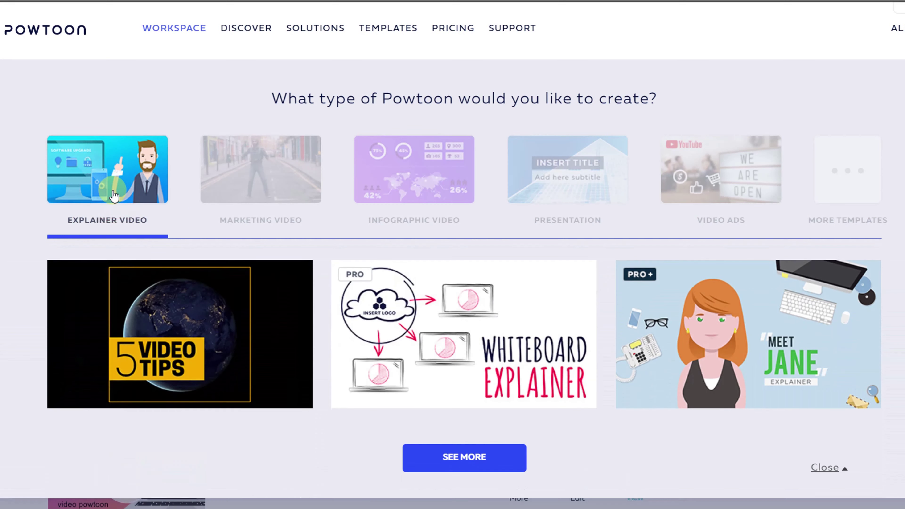
{"action": "mouse_move", "coordinate": [405, 364]}
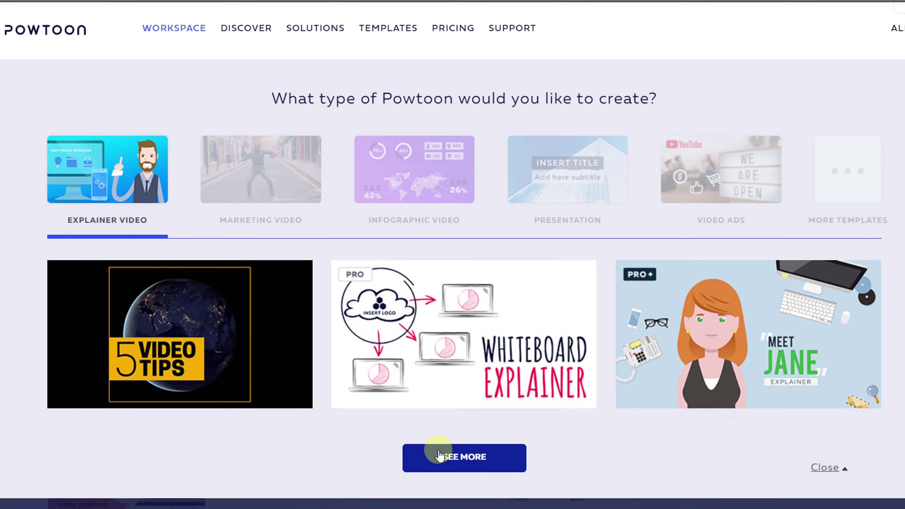
{"action": "left_click", "coordinate": [435, 456]}
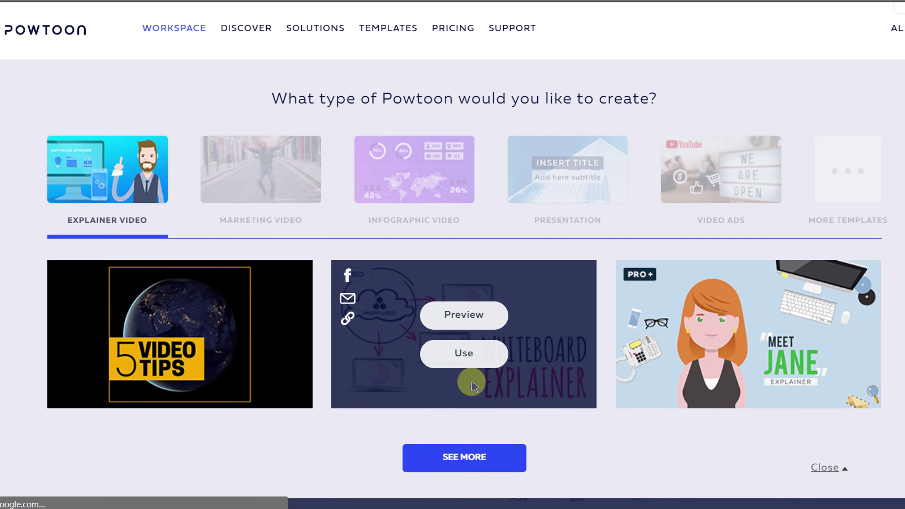
Preview the How To template and create a new Powtoon from it.
{"action": "scroll", "coordinate": [486, 338], "scroll_direction": "down", "scroll_amount": 2}
{"action": "scroll", "coordinate": [485, 337], "scroll_direction": "down", "scroll_amount": 15}
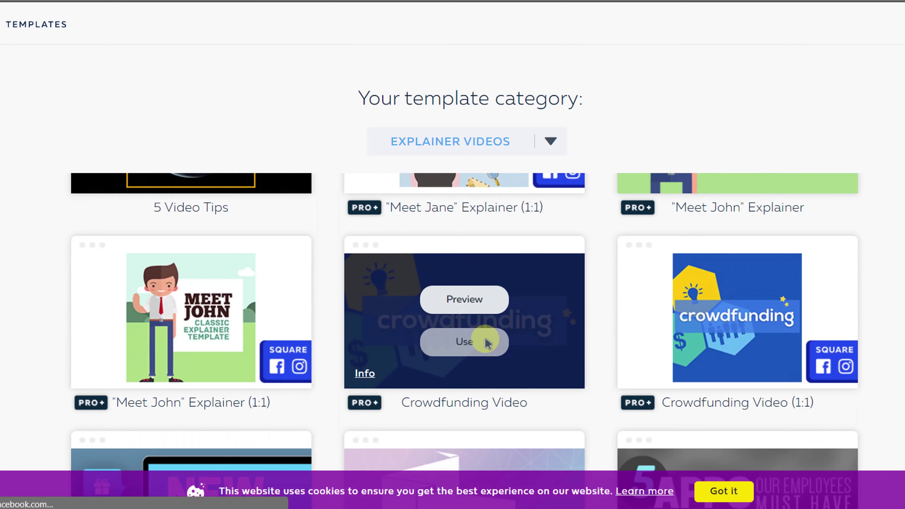
{"action": "scroll", "coordinate": [487, 345], "scroll_direction": "down", "scroll_amount": 15}
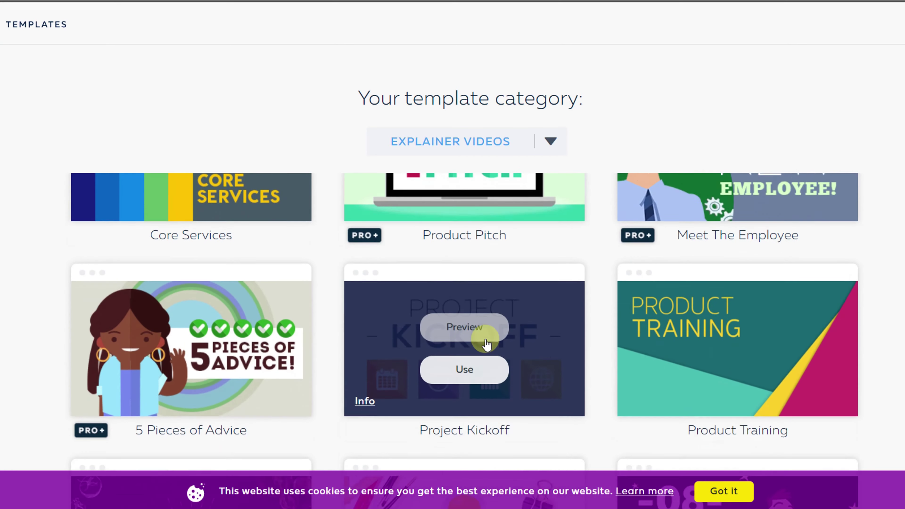
{"action": "scroll", "coordinate": [510, 229], "scroll_direction": "up", "scroll_amount": 2}
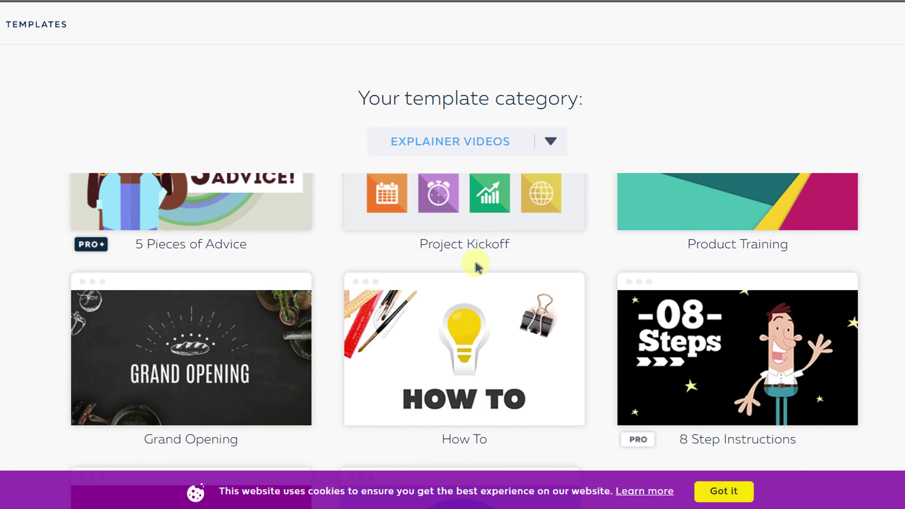
{"action": "mouse_move", "coordinate": [480, 319]}
{"action": "left_click", "coordinate": [476, 341]}
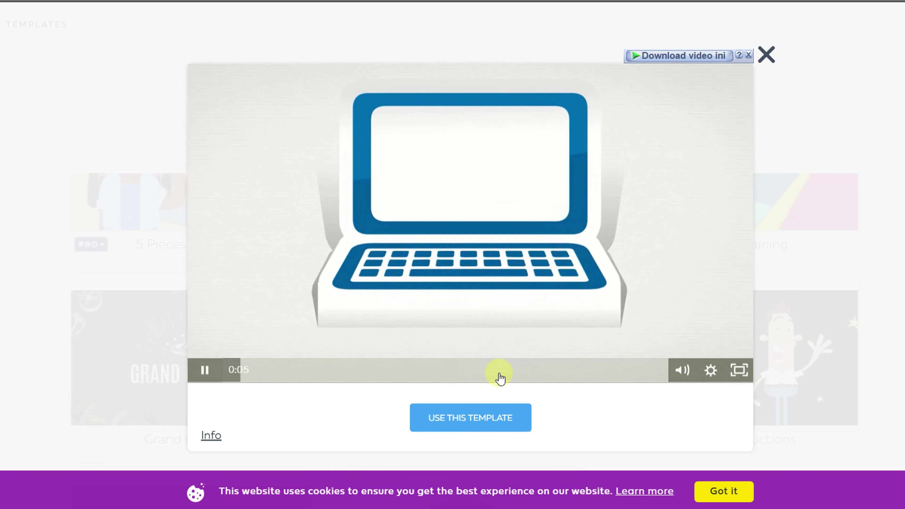
{"action": "left_click", "coordinate": [470, 417]}
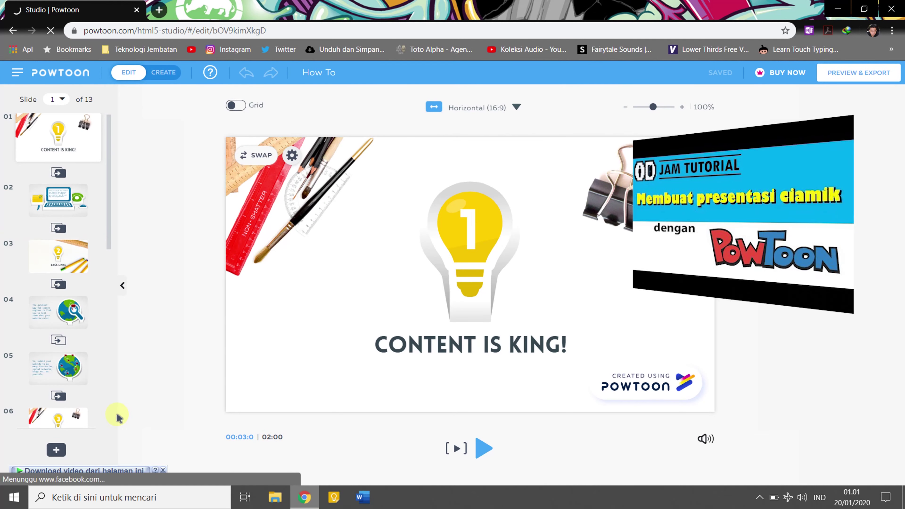
Add the ready-made Good Day mountain scene from the Specifics category after slide 2.
{"action": "left_click", "coordinate": [64, 195]}
{"action": "left_click_drag", "start_coordinate": [109, 214], "coordinate": [107, 373]}
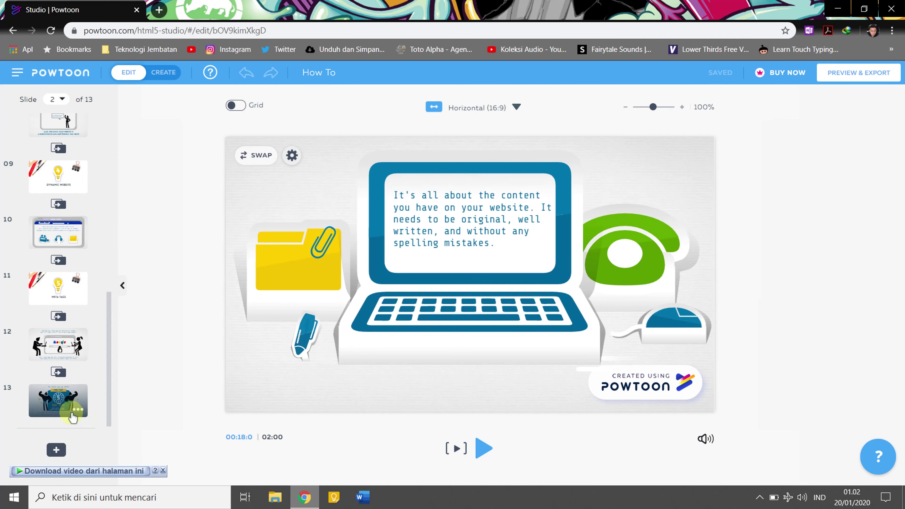
{"action": "left_click", "coordinate": [64, 452]}
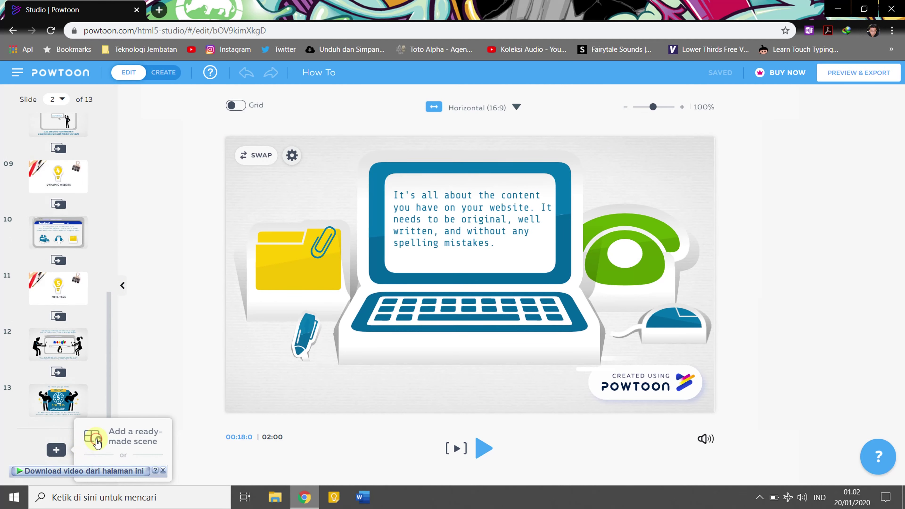
{"action": "left_click", "coordinate": [98, 444]}
{"action": "left_click", "coordinate": [818, 372]}
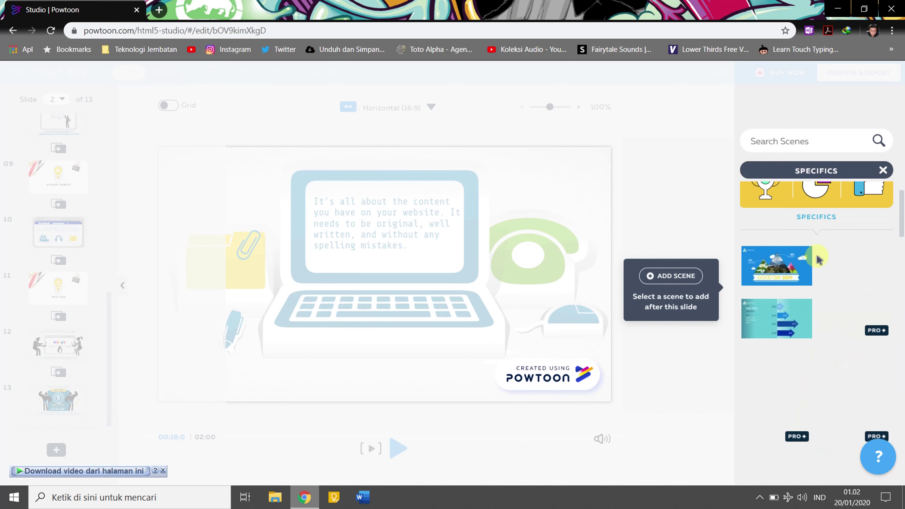
{"action": "left_click", "coordinate": [788, 265]}
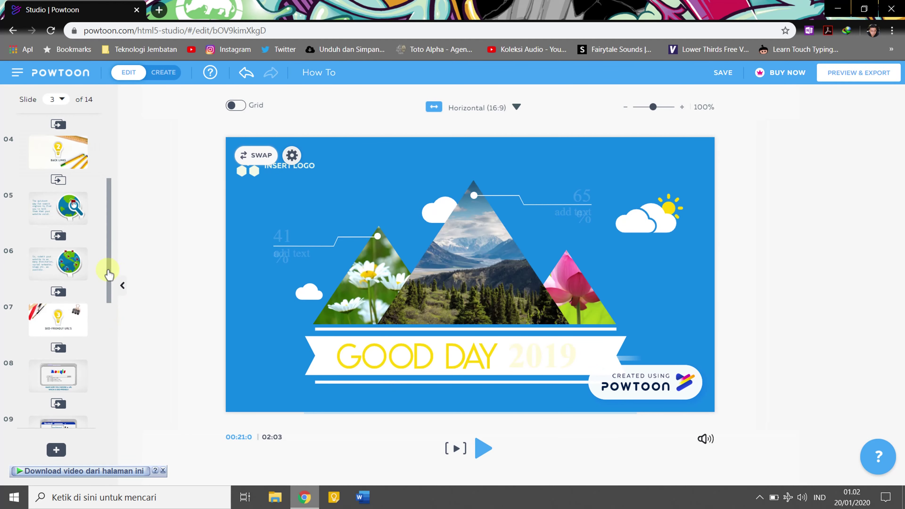
Duplicate the penguin search slide to extend the Powtoon to 19 slides, and save it.
{"action": "left_click_drag", "start_coordinate": [107, 269], "coordinate": [107, 344]}
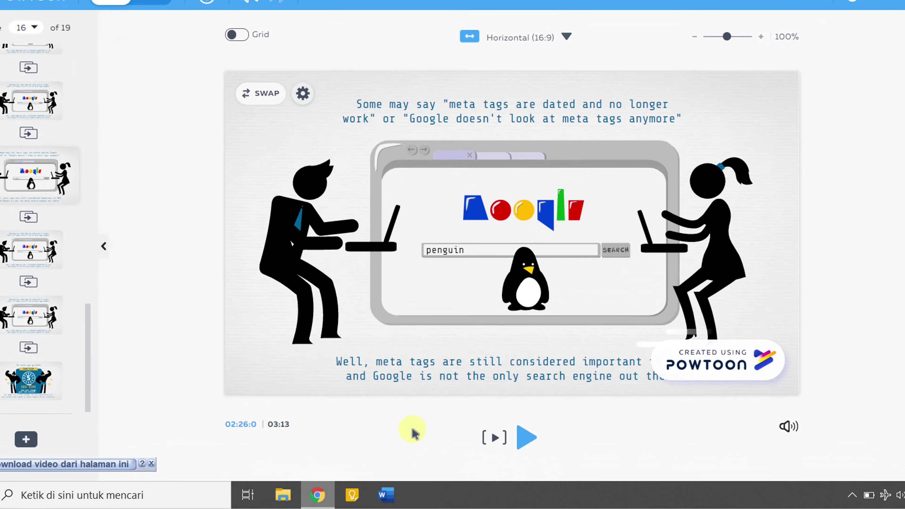
{"action": "key", "text": "space"}
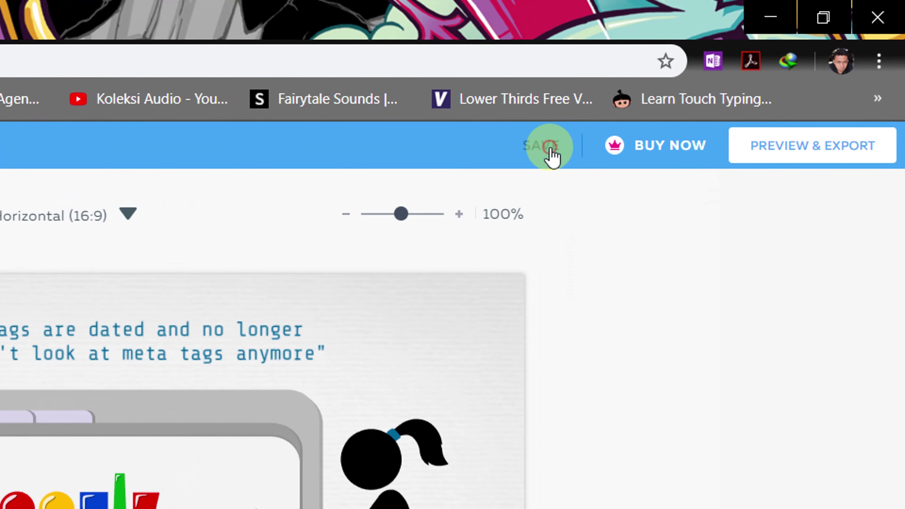
{"action": "left_click", "coordinate": [719, 65]}
Preview the Powtoon as a movie, check its export option and close the preview.
{"action": "left_click", "coordinate": [854, 70]}
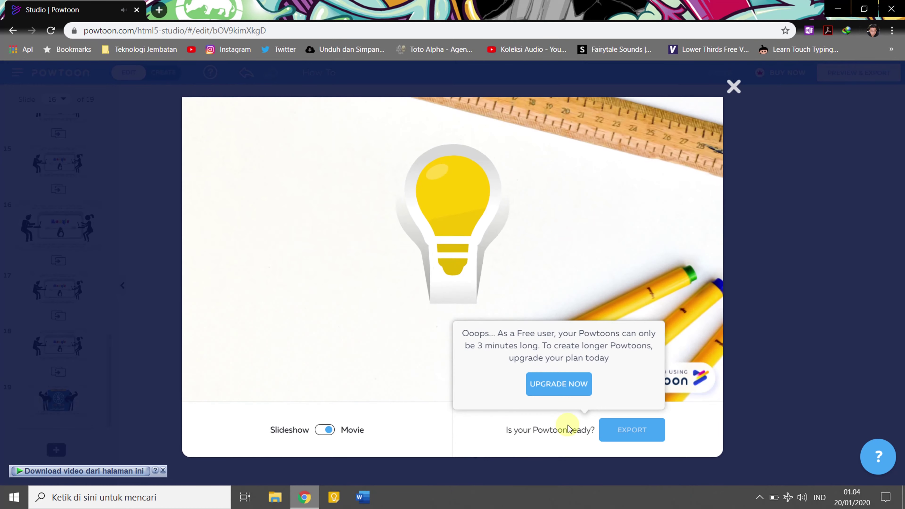
{"action": "left_click", "coordinate": [735, 84]}
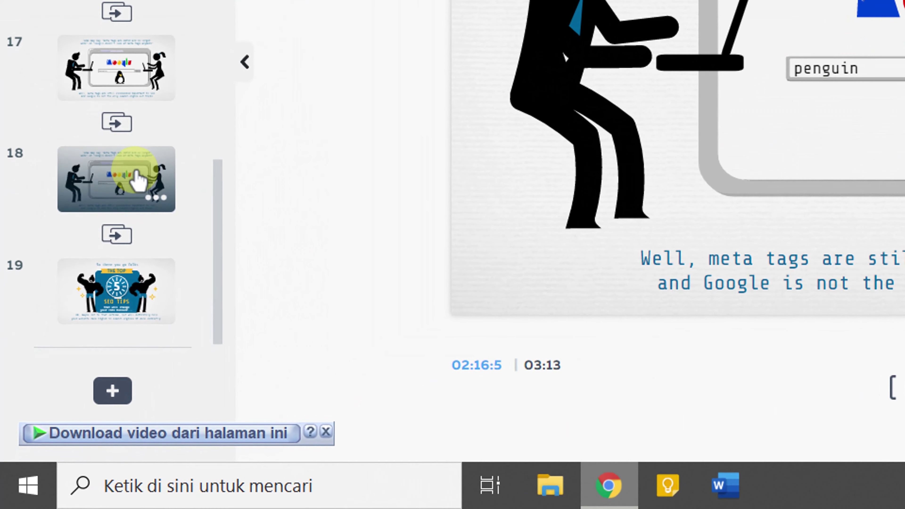
Delete slide 18, one of the duplicated penguin search slides, to shorten the Powtoon.
{"action": "left_click", "coordinate": [154, 198]}
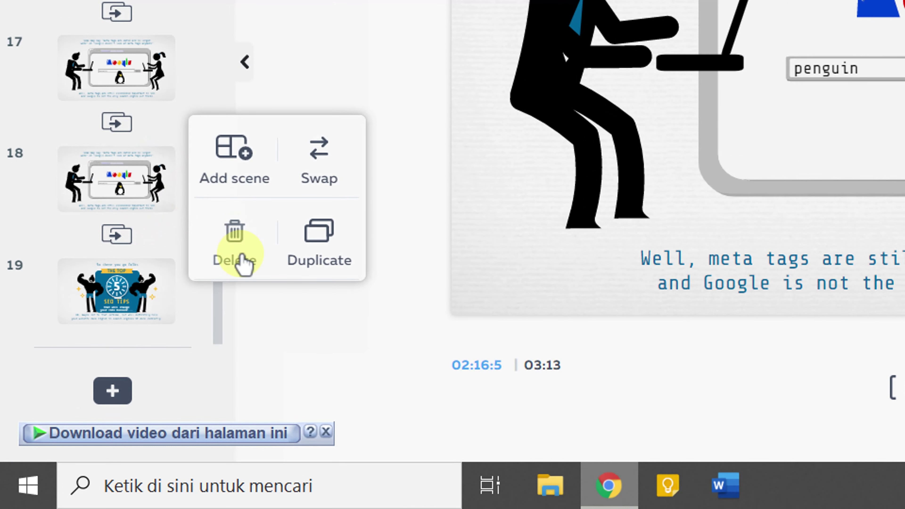
{"action": "left_click", "coordinate": [243, 257]}
{"action": "left_click", "coordinate": [157, 196]}
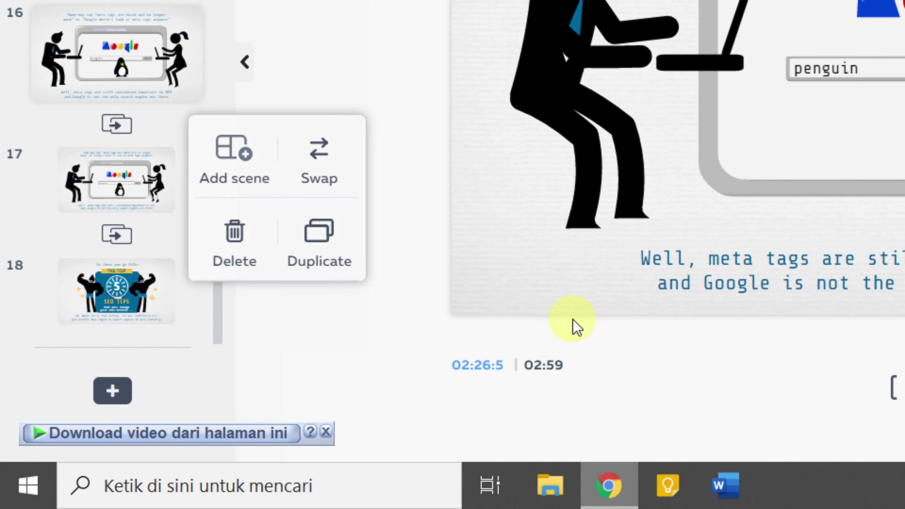
{"action": "left_click", "coordinate": [577, 327]}
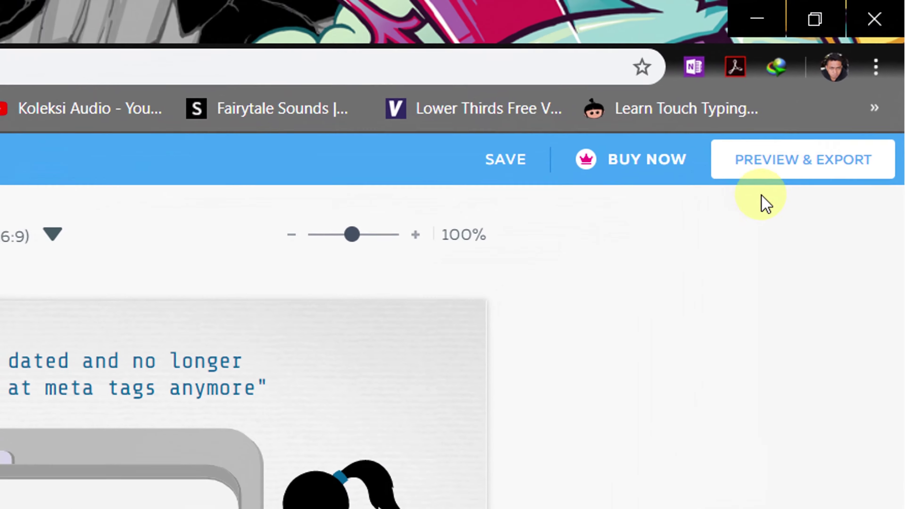
Export the Powtoon to a personal Powtoon player page with the title "download powtoon mp4 2020".
{"action": "left_click", "coordinate": [777, 176]}
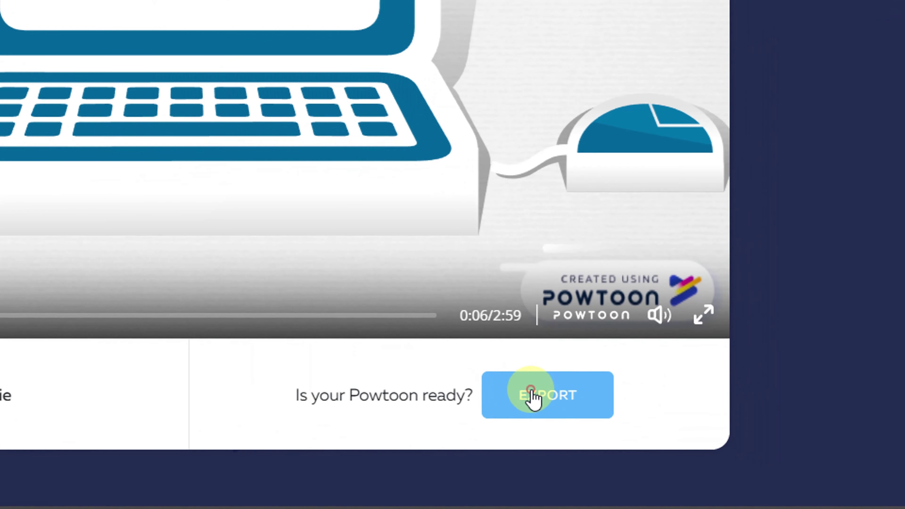
{"action": "left_click", "coordinate": [646, 439]}
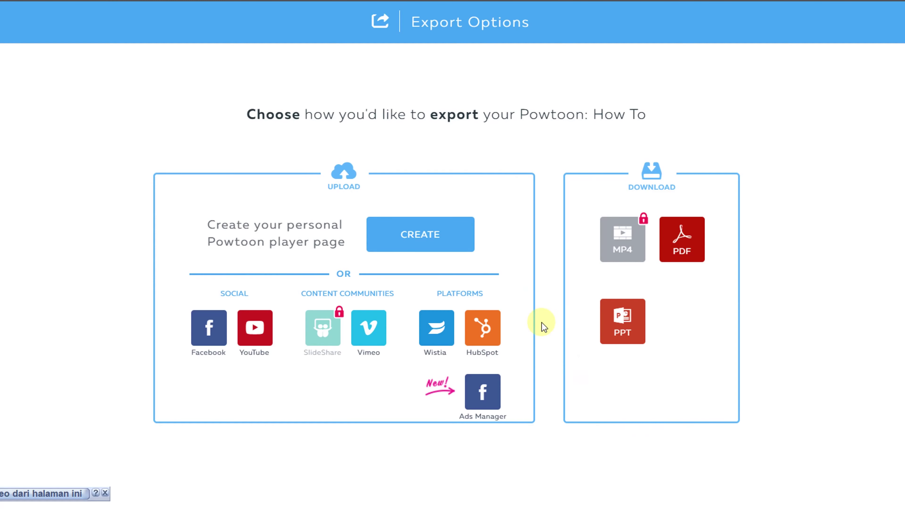
{"action": "left_click", "coordinate": [448, 246]}
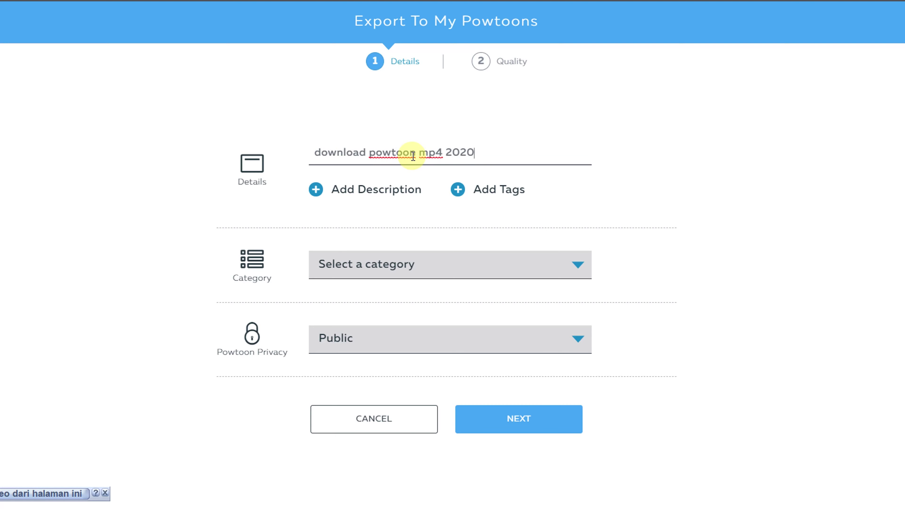
Set the category to Education, publish the Powtoon and dismiss the success notice.
{"action": "left_click", "coordinate": [424, 264]}
{"action": "left_click", "coordinate": [425, 257]}
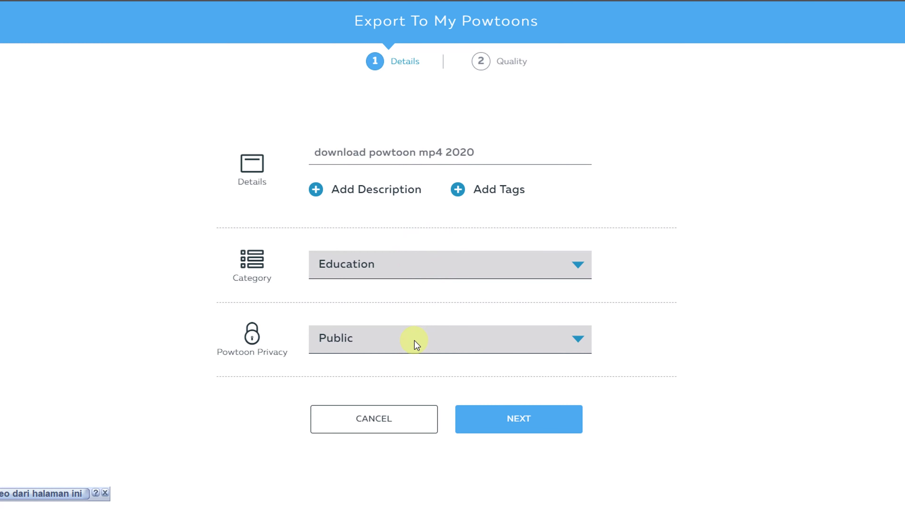
{"action": "left_click", "coordinate": [500, 427]}
{"action": "left_click", "coordinate": [501, 428]}
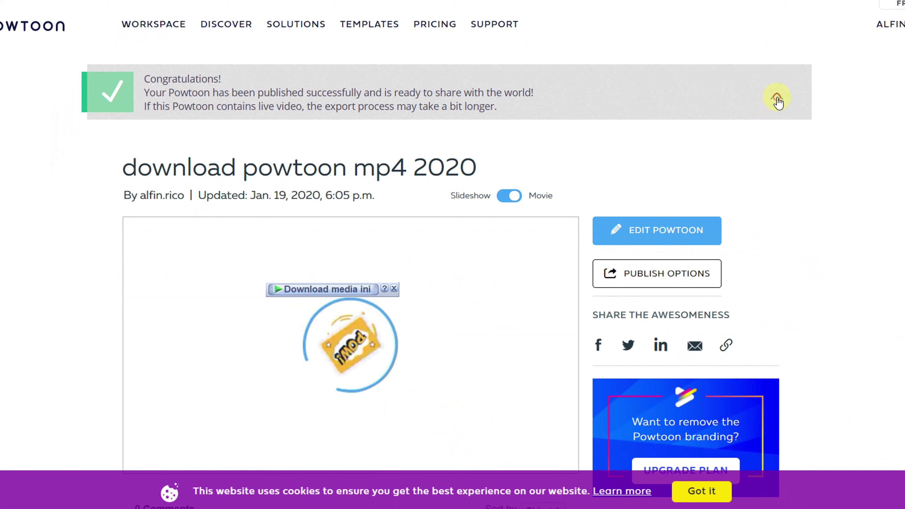
{"action": "left_click", "coordinate": [778, 101]}
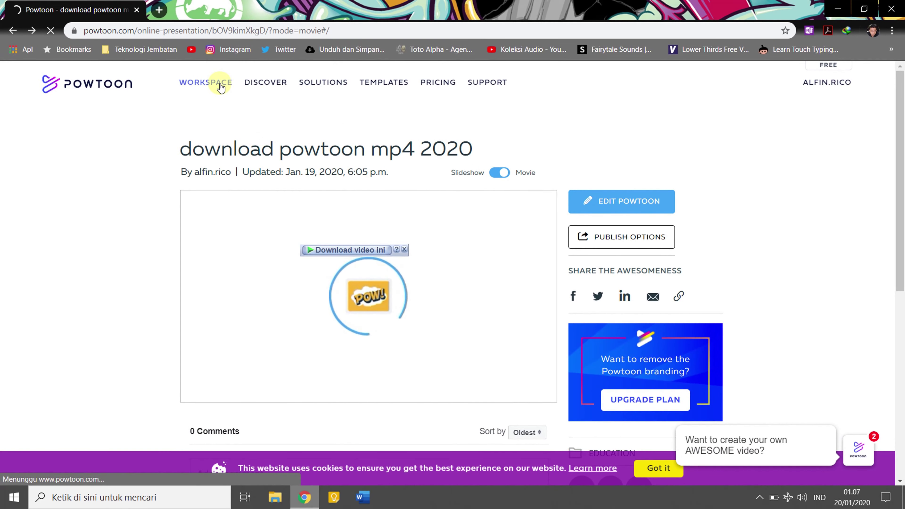
Go to the workspace, expand the "download powtoon mp4 2020" entry under My Powtoons and play its video.
{"action": "left_click", "coordinate": [220, 88]}
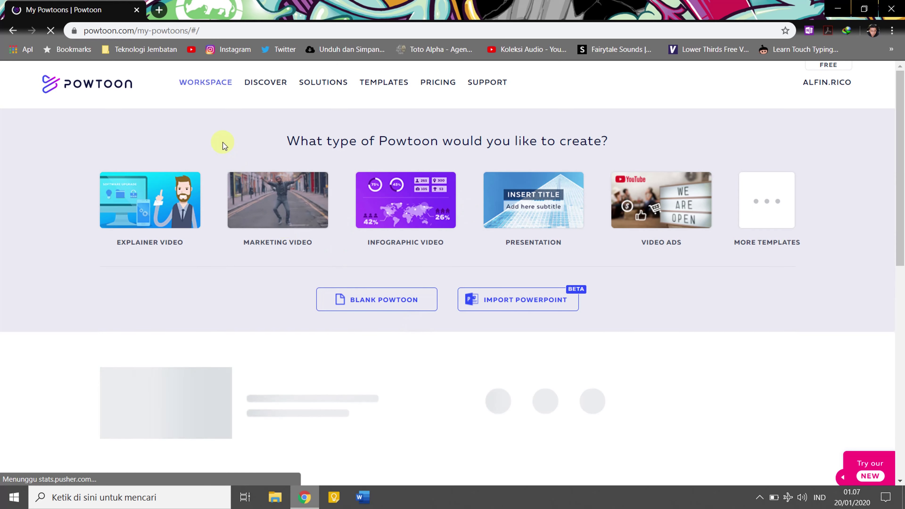
{"action": "scroll", "coordinate": [278, 467], "scroll_direction": "down", "scroll_amount": 5}
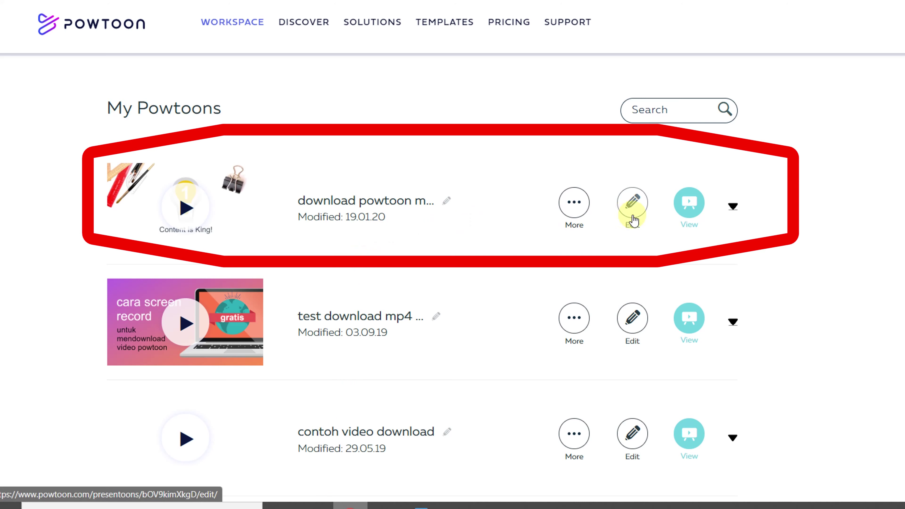
{"action": "left_click", "coordinate": [734, 207]}
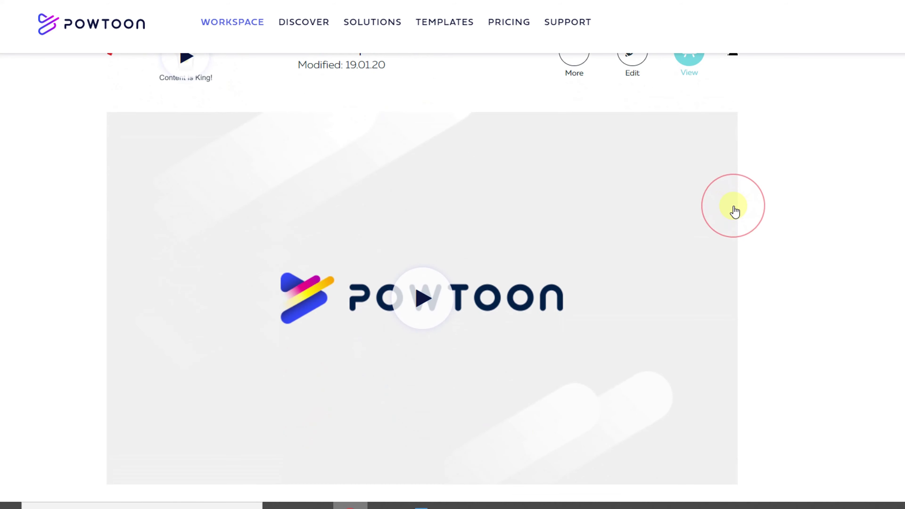
{"action": "left_click", "coordinate": [424, 297]}
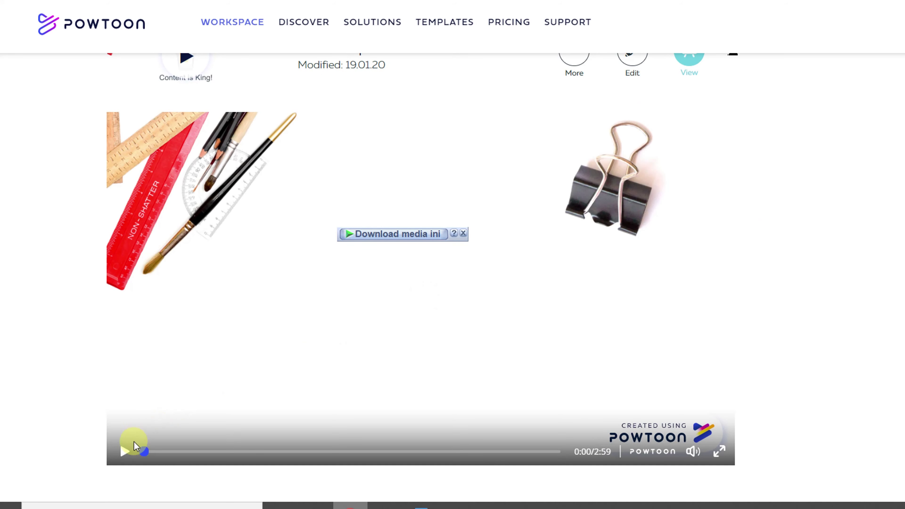
{"action": "left_click", "coordinate": [126, 453]}
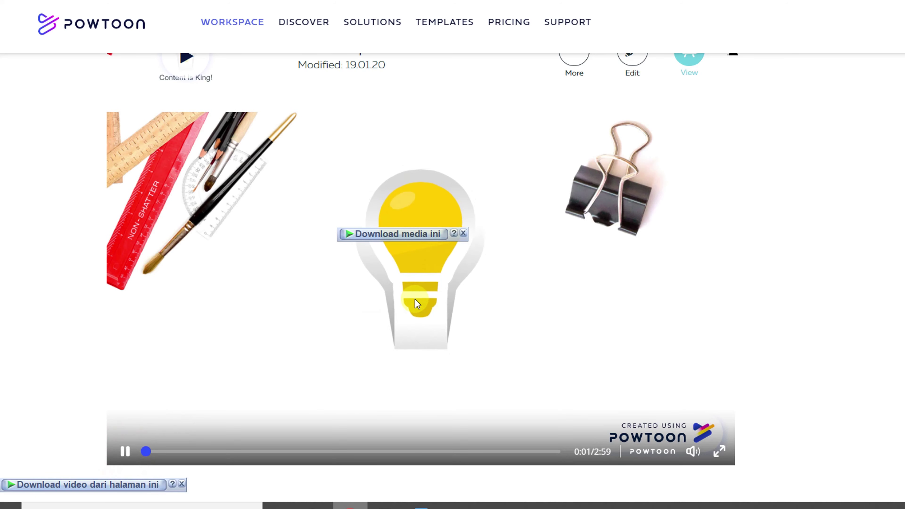